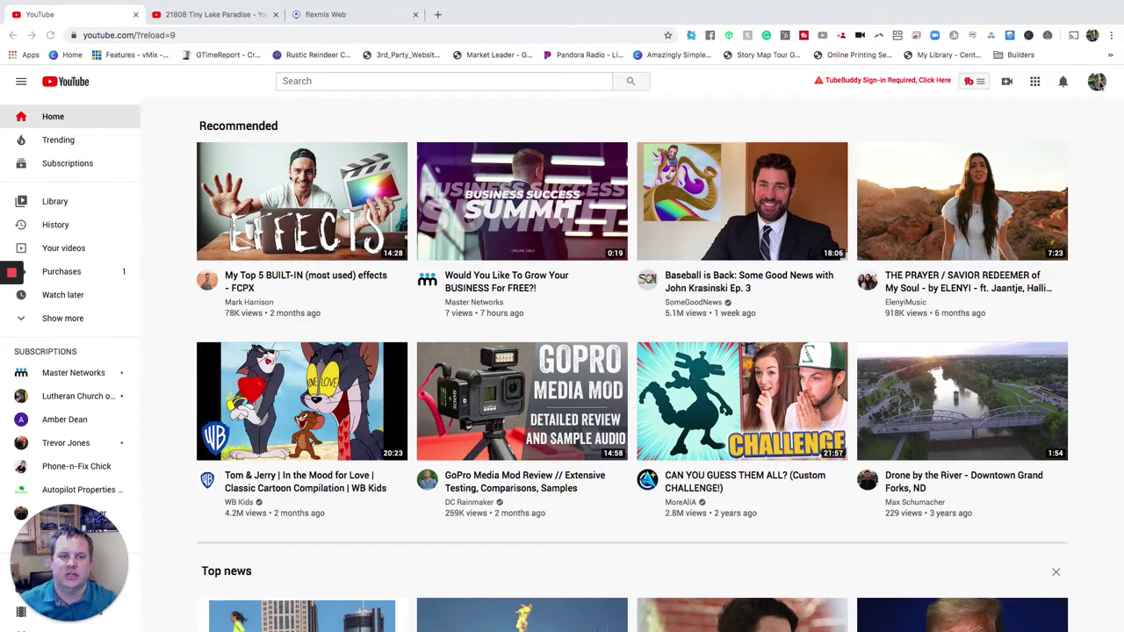
# Step: Open YouTube settings, switch to the realtor business channel, and begin creating a new channel
pyautogui.click(1097, 83)
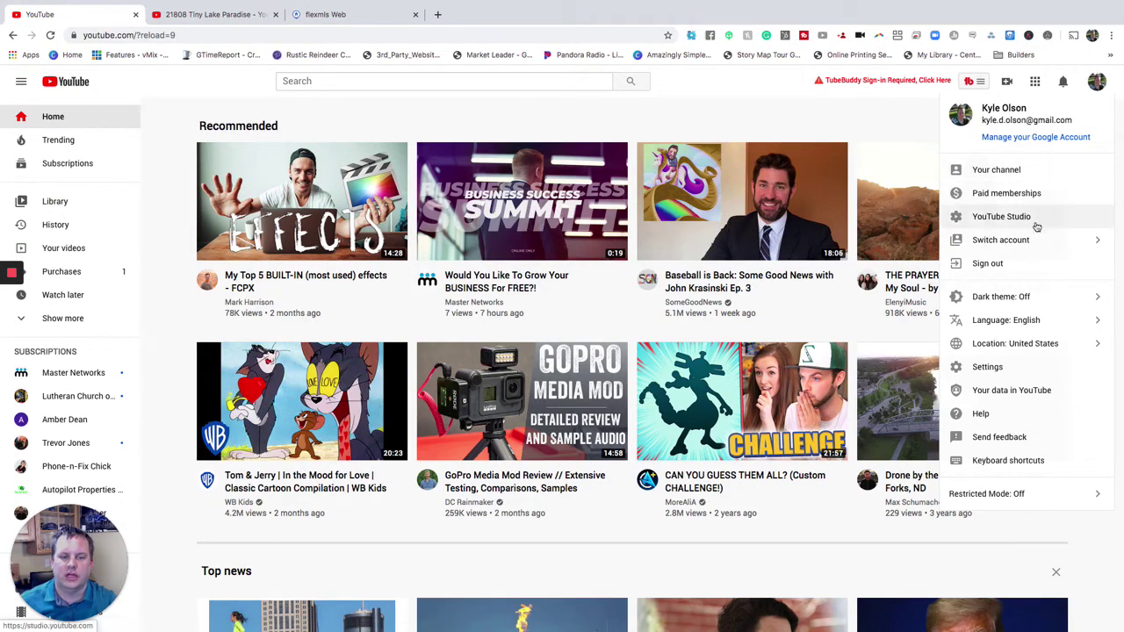
pyautogui.click(987, 367)
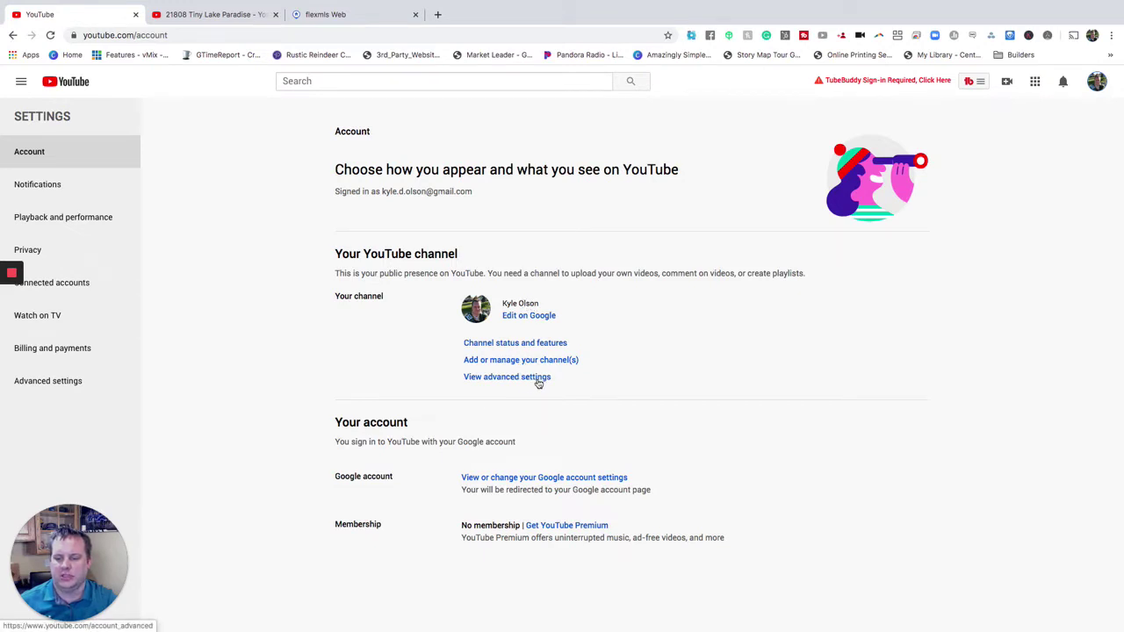
pyautogui.click(1095, 82)
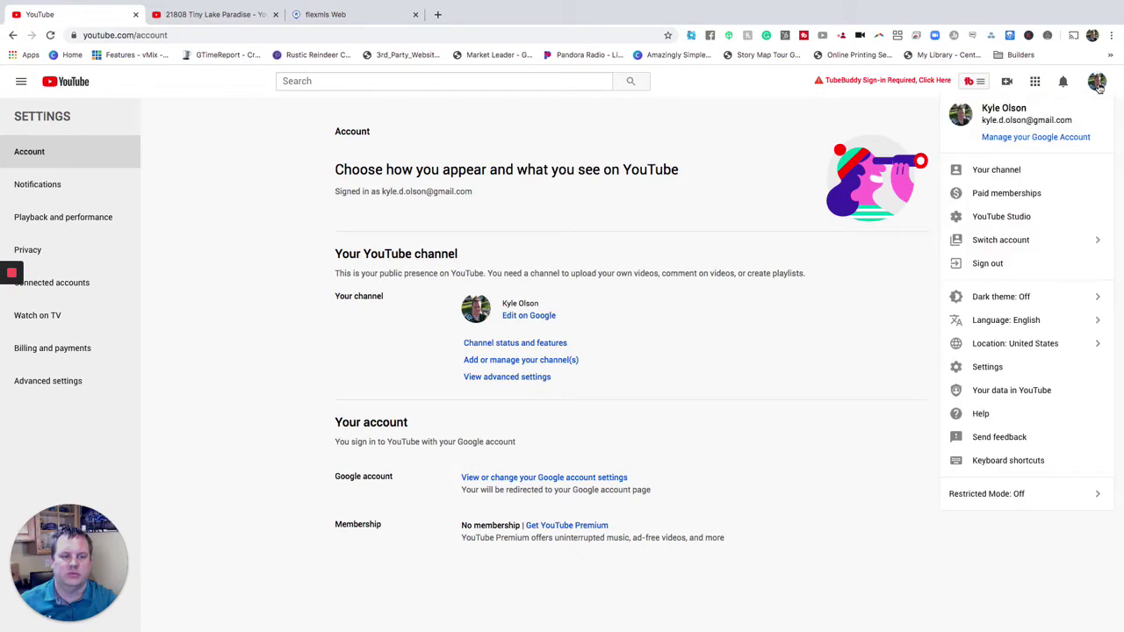
pyautogui.click(1016, 244)
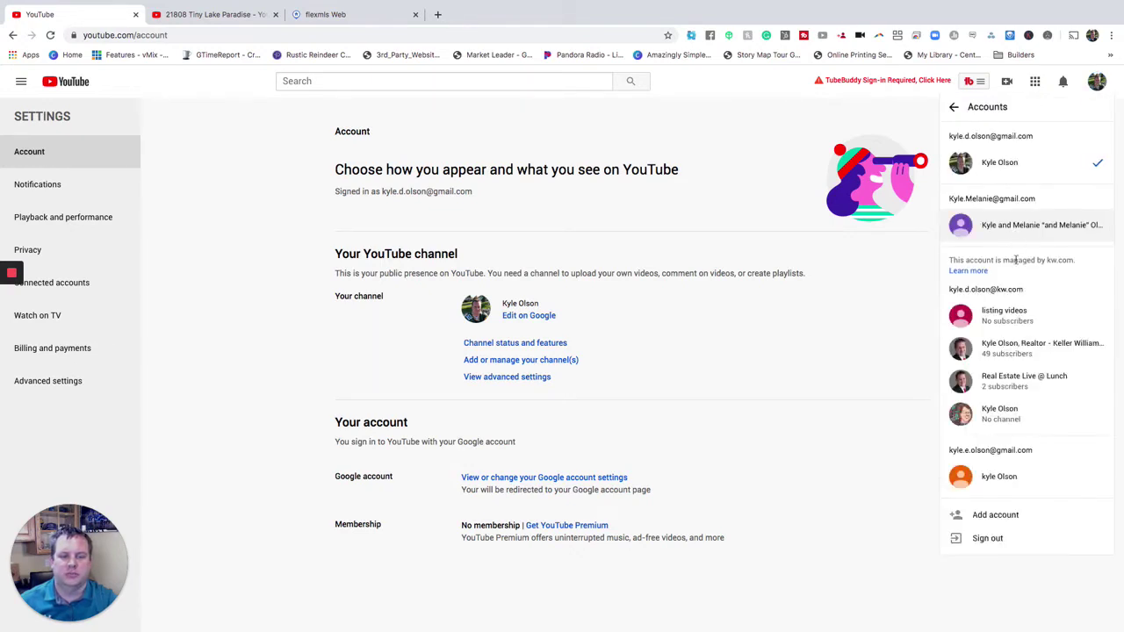
pyautogui.click(1036, 349)
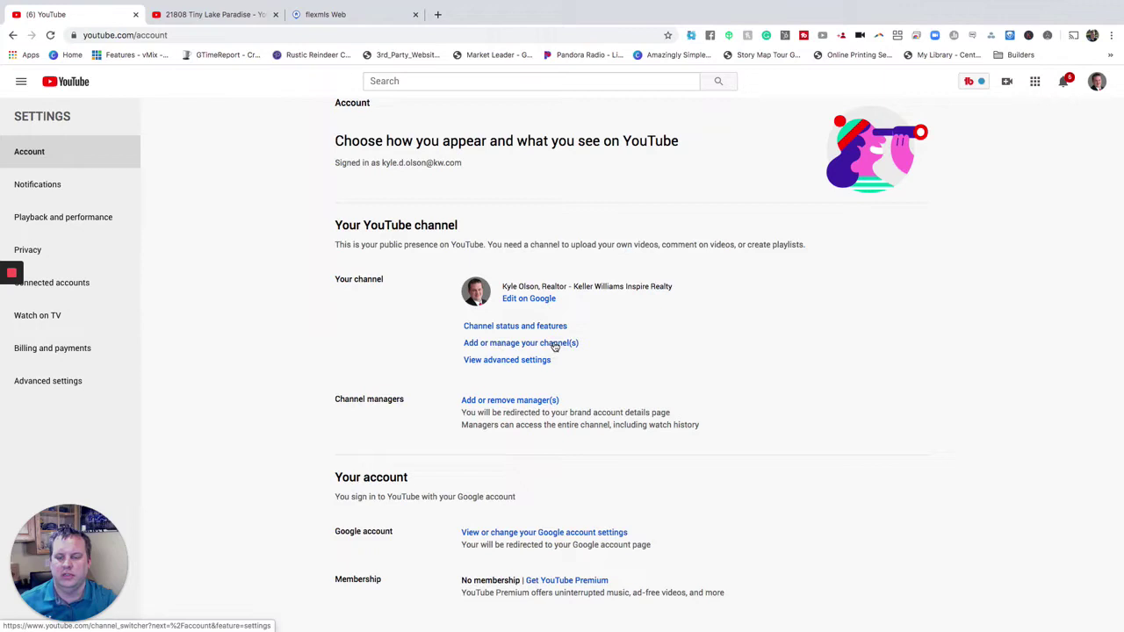
pyautogui.click(556, 345)
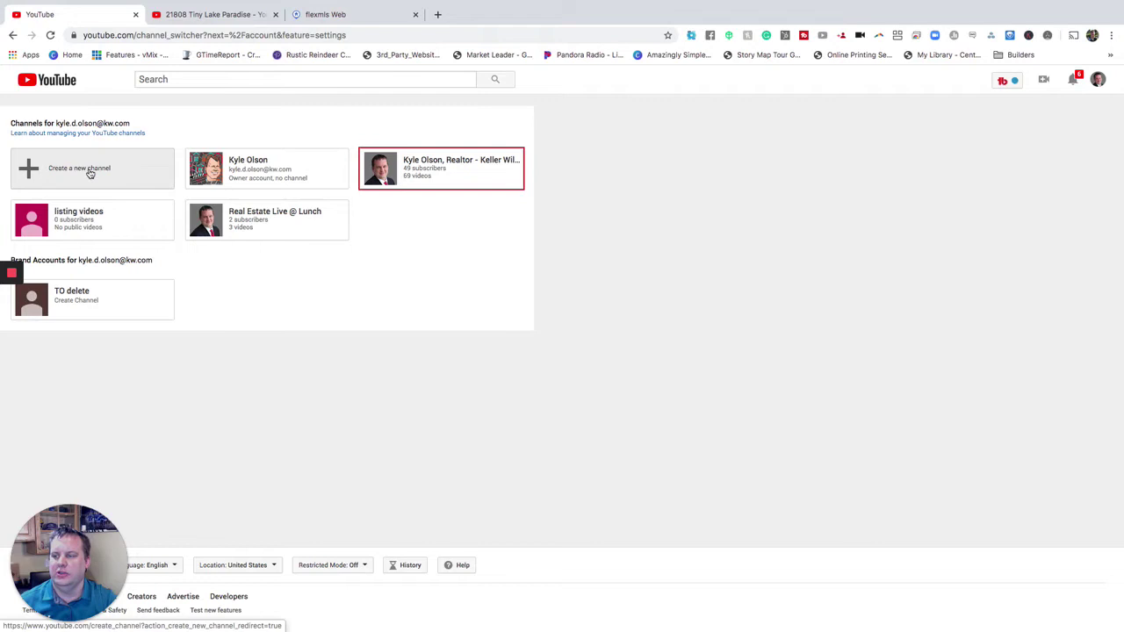
pyautogui.click(90, 170)
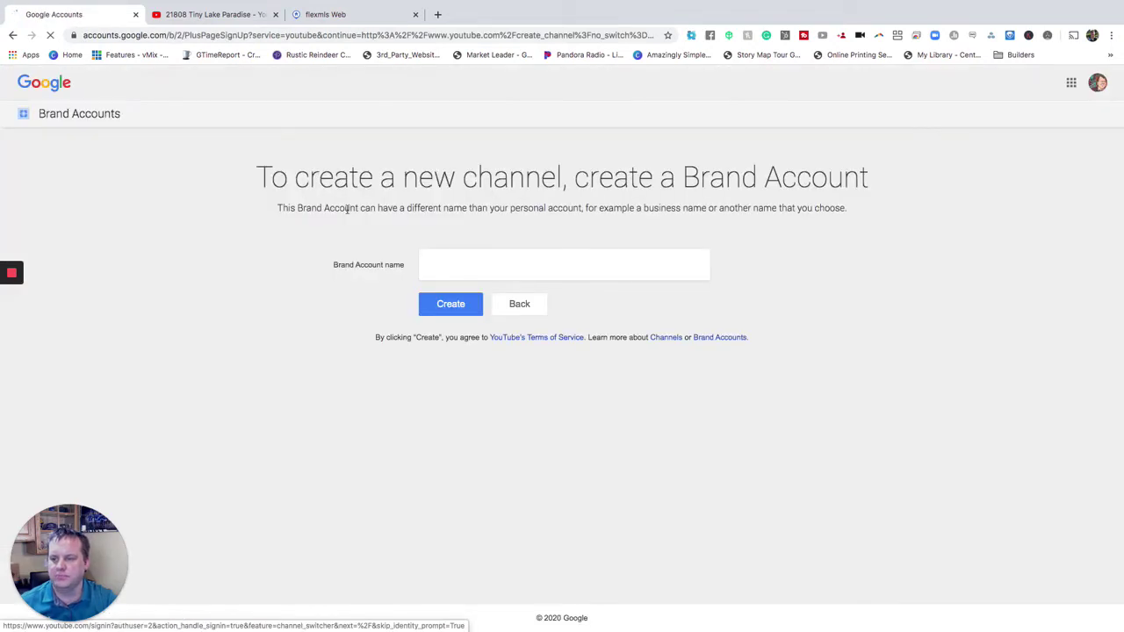
# Step: Create an 'MLS' Brand Account, then back out of phone verification to the channel list
pyautogui.click(444, 262)
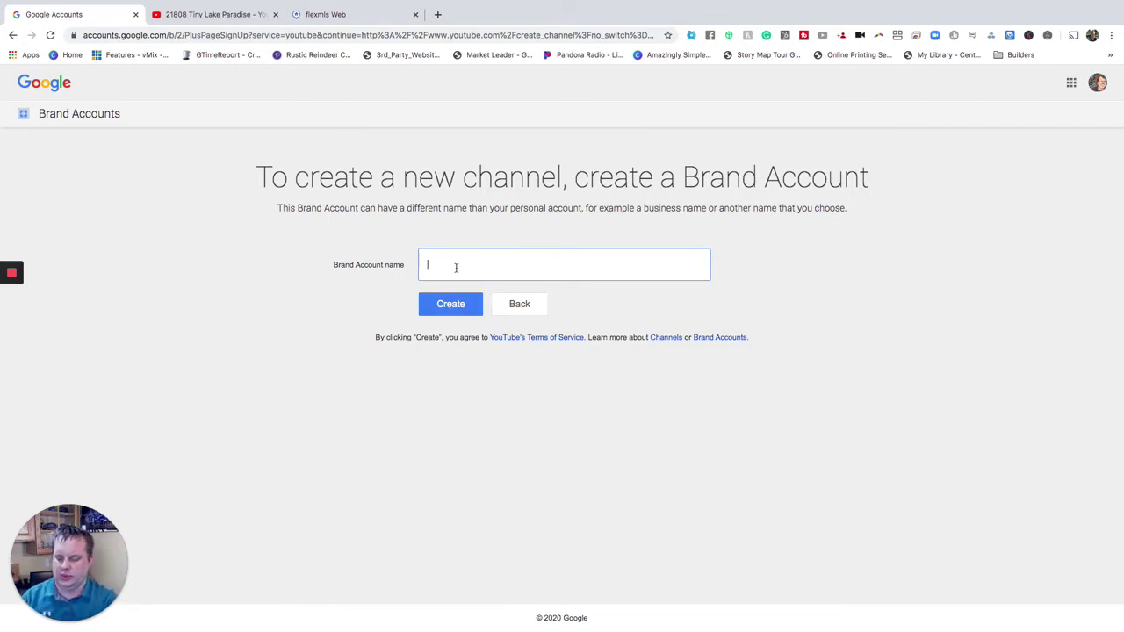
pyautogui.write('MLS')
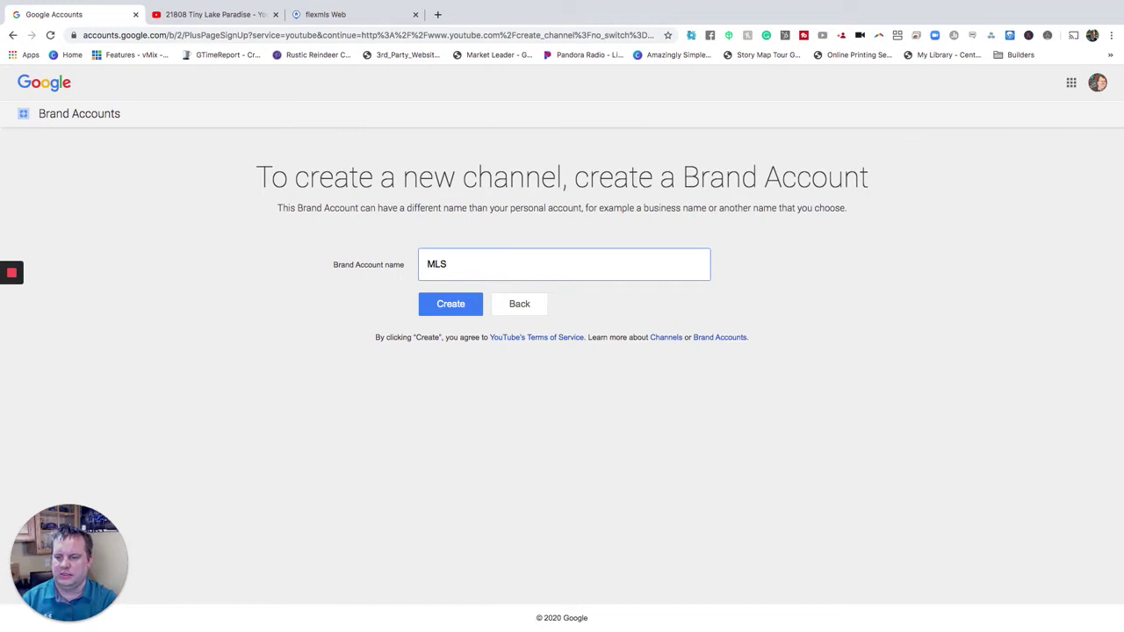
pyautogui.click(432, 306)
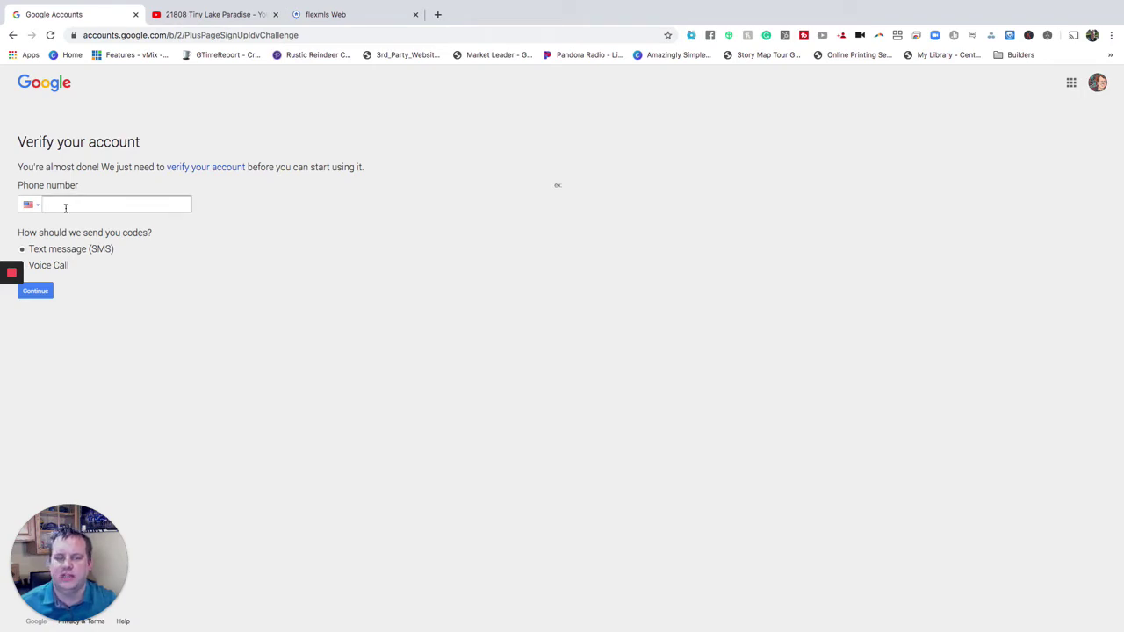
pyautogui.click(68, 204)
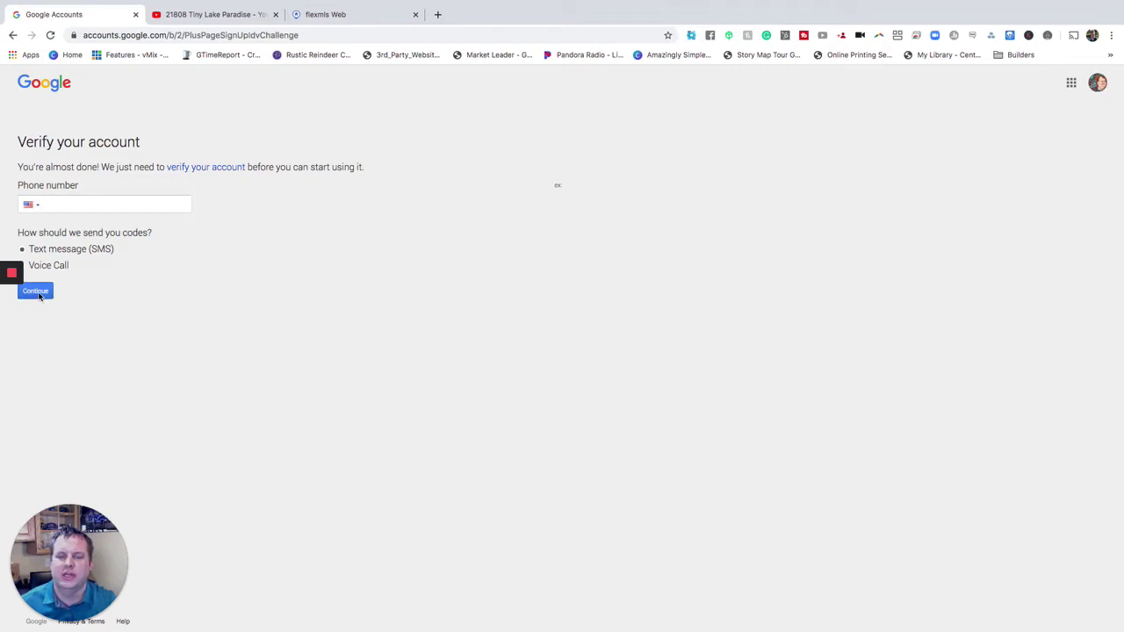
pyautogui.click(14, 37)
pyautogui.click(15, 38)
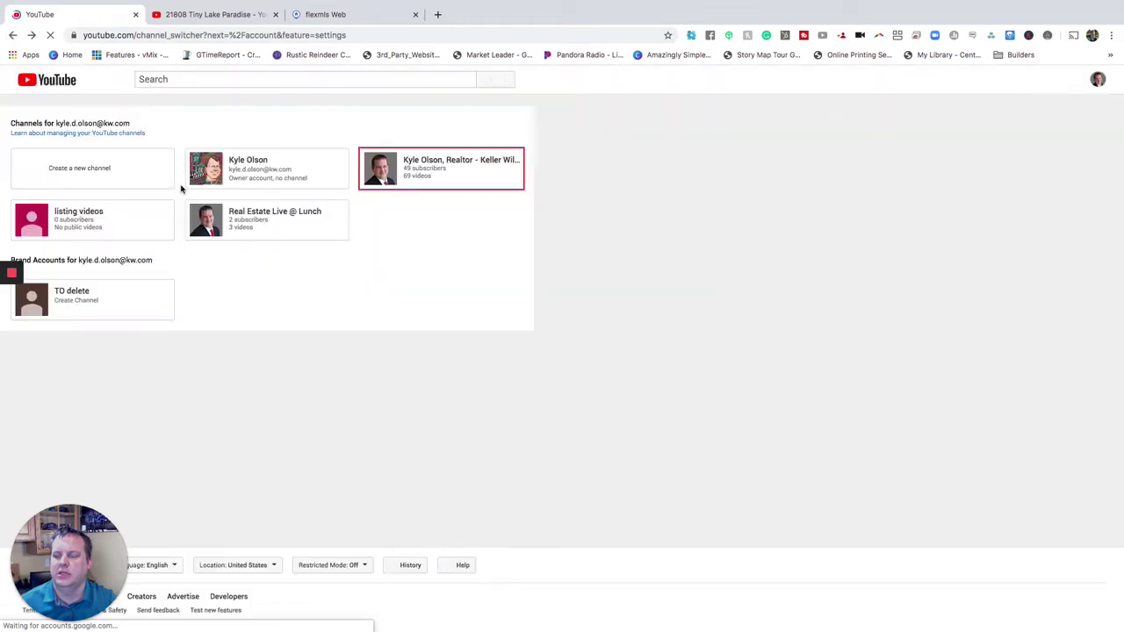
# Step: Switch to the 'listing videos' channel and open its dashboard in YouTube Studio
pyautogui.click(88, 219)
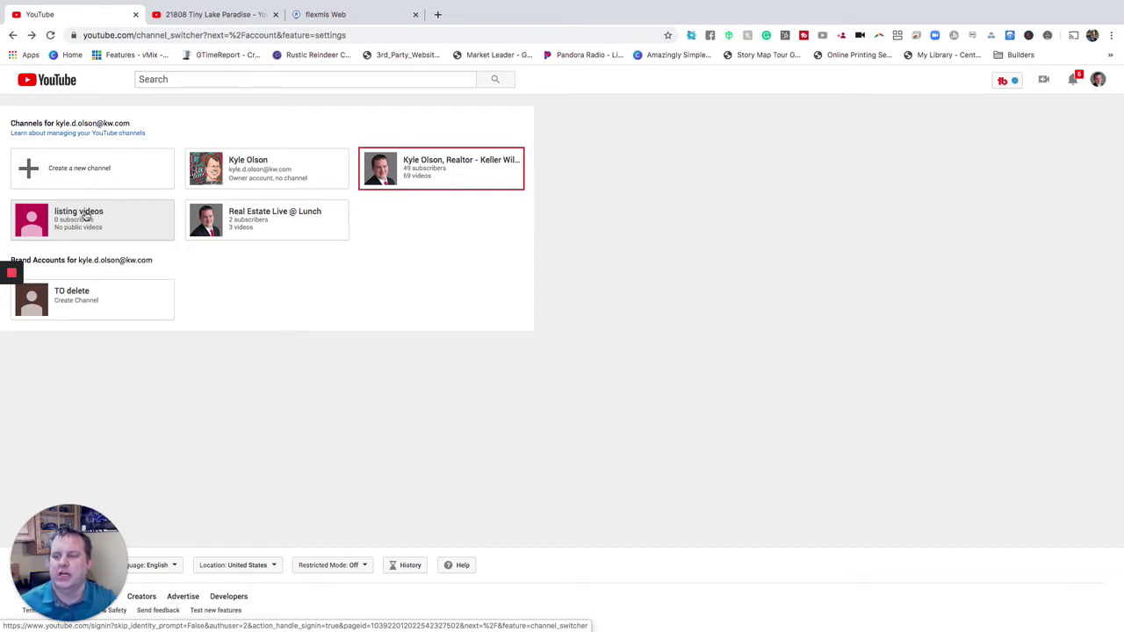
pyautogui.click(85, 217)
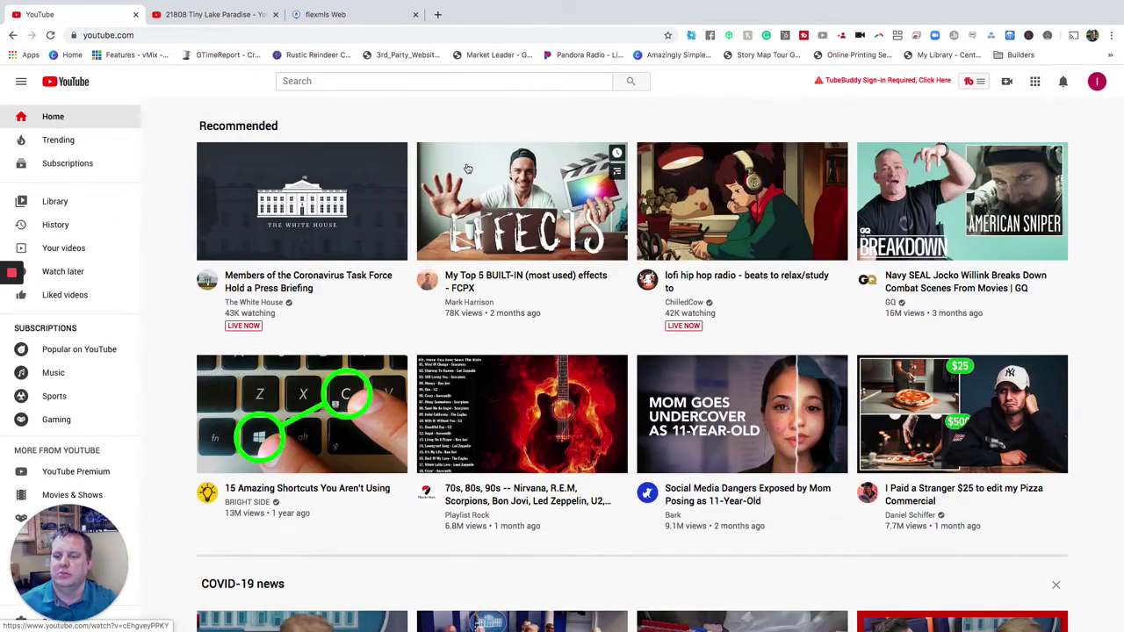
pyautogui.click(1097, 80)
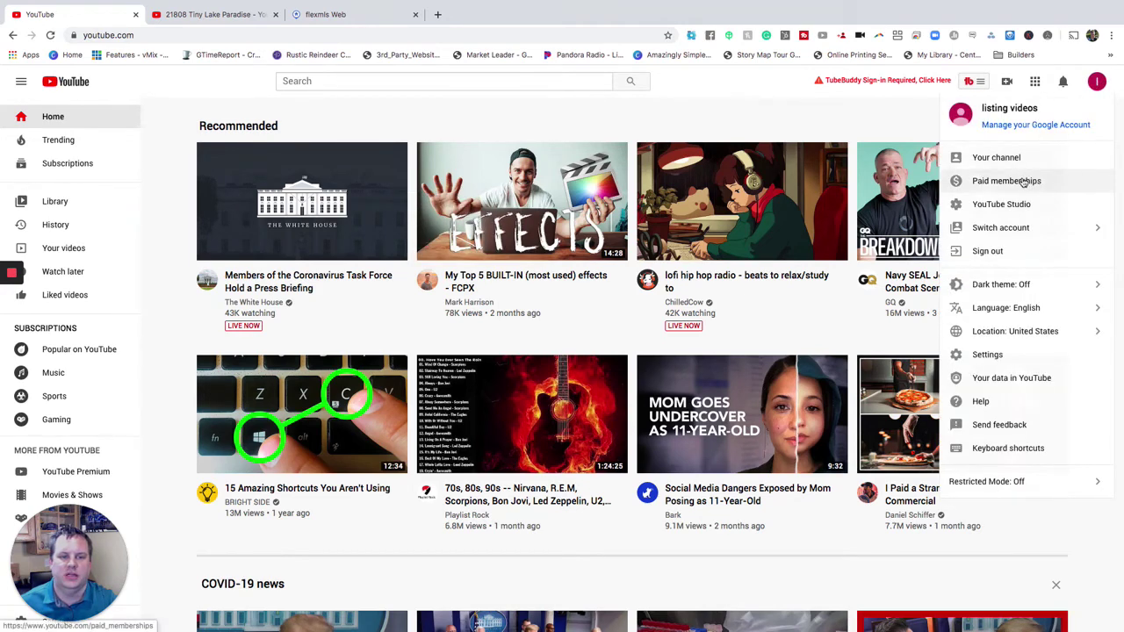
pyautogui.click(1014, 205)
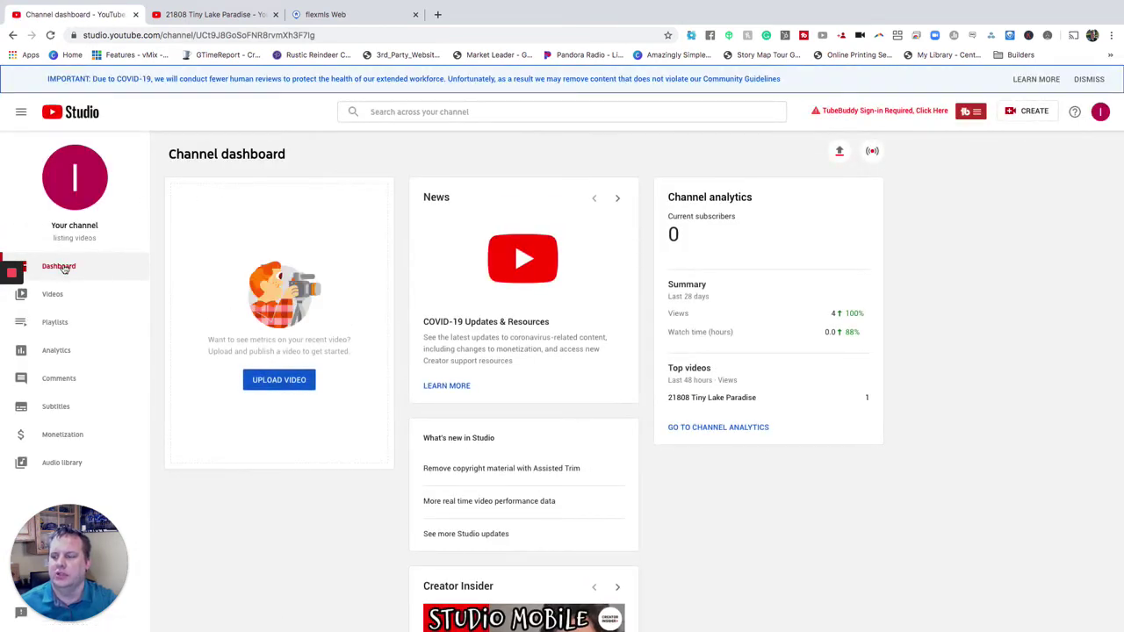
# Step: From the channel's video list, open the 21808 Tiny Lake Paradise video's details page
pyautogui.click(55, 299)
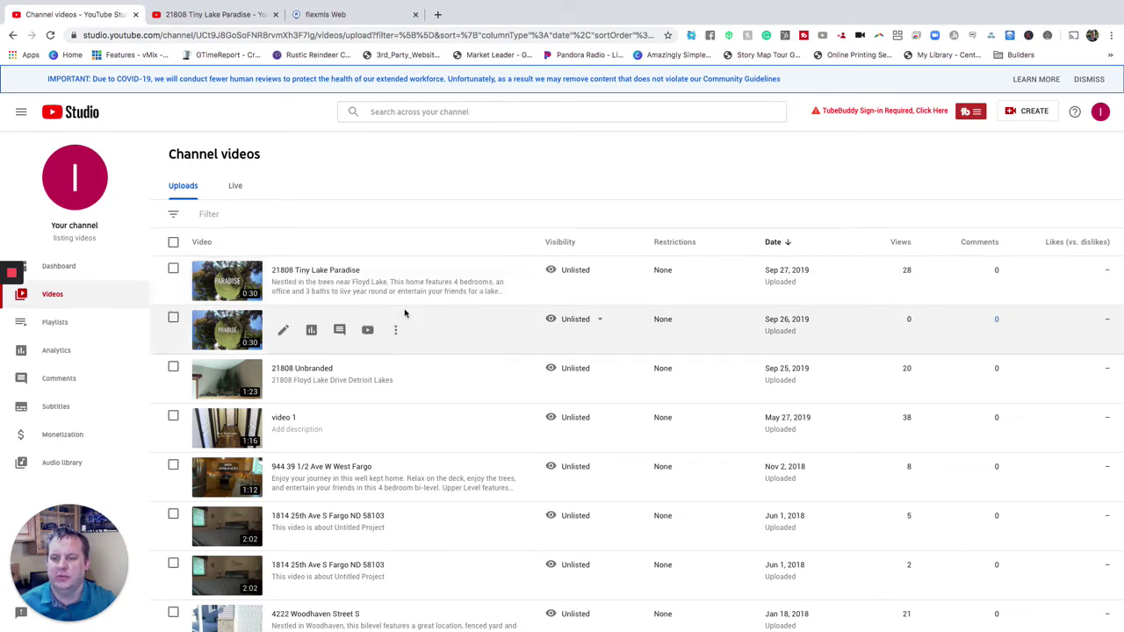
pyautogui.moveTo(580, 272)
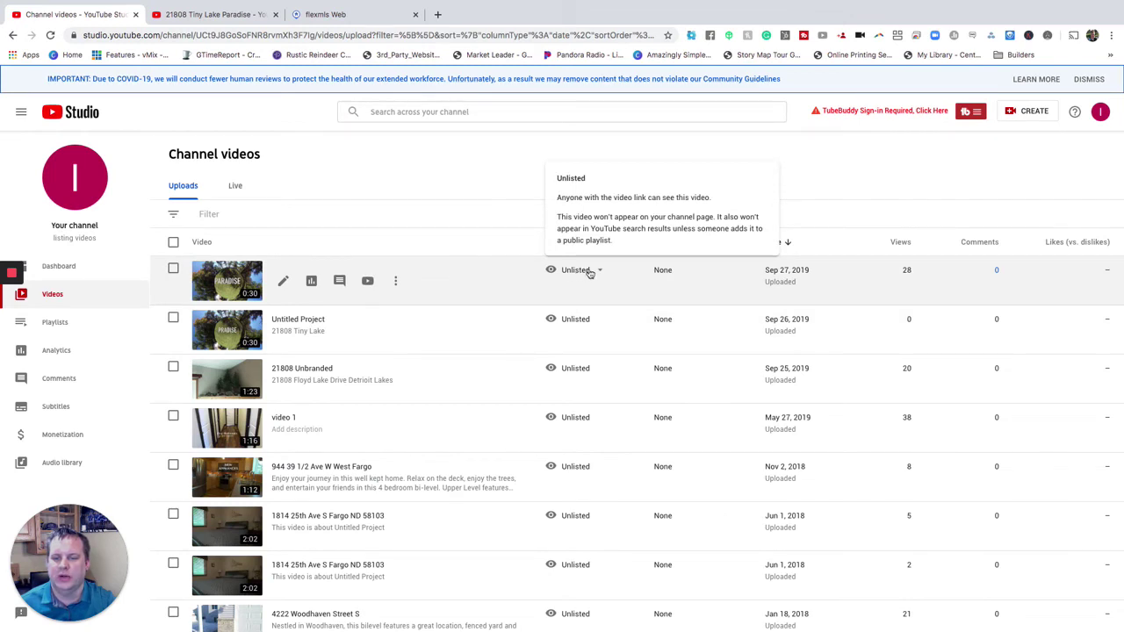
pyautogui.click(599, 269)
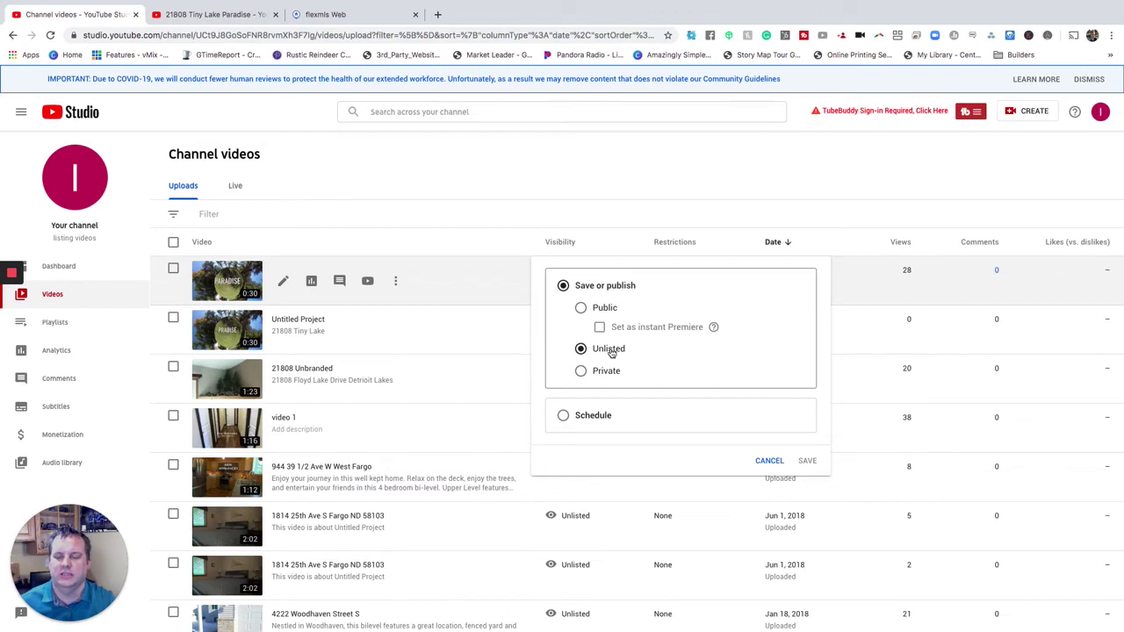
pyautogui.click(444, 290)
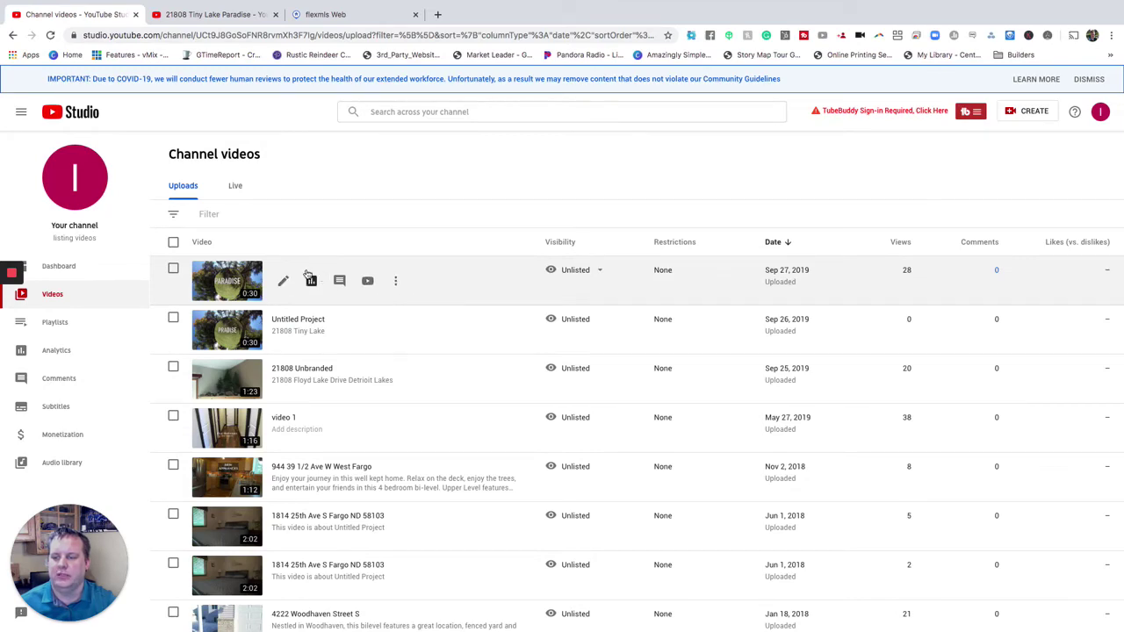
pyautogui.click(225, 280)
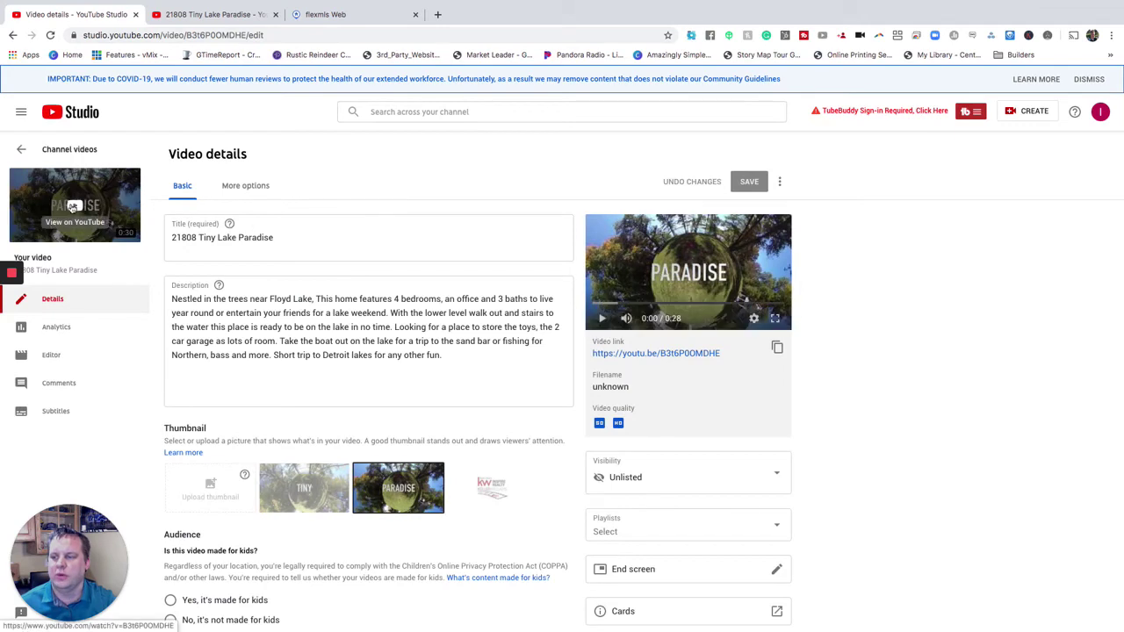
# Step: On the video's watch page, pause playback and copy the Share > Embed iframe code
pyautogui.click(74, 209)
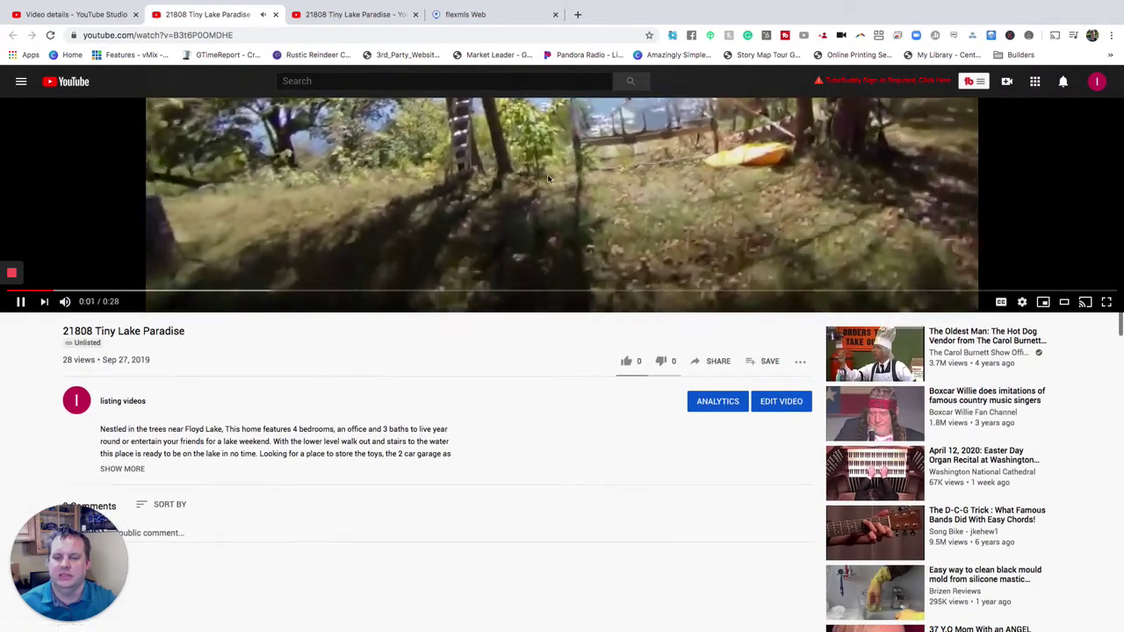
pyautogui.click(564, 302)
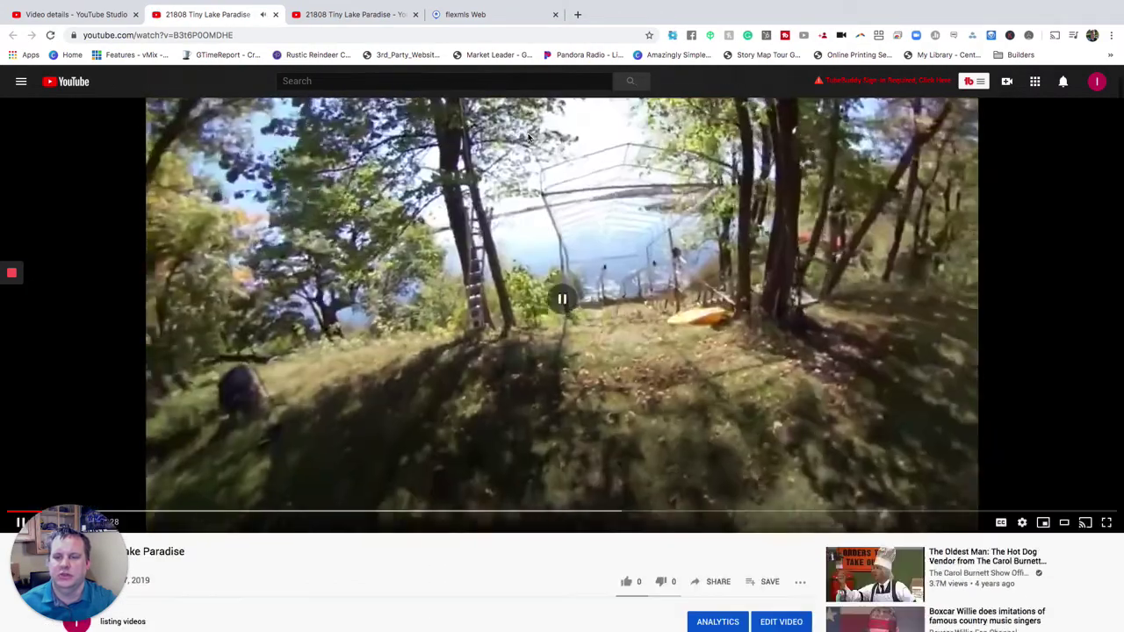
pyautogui.scroll(-5, 592, 416)
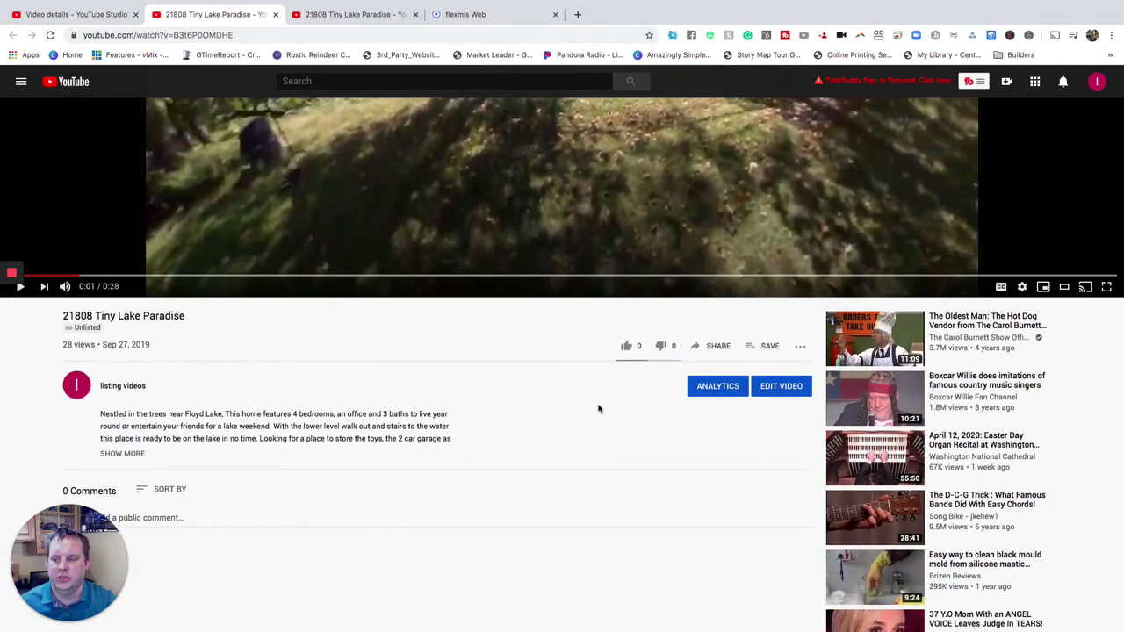
pyautogui.click(717, 346)
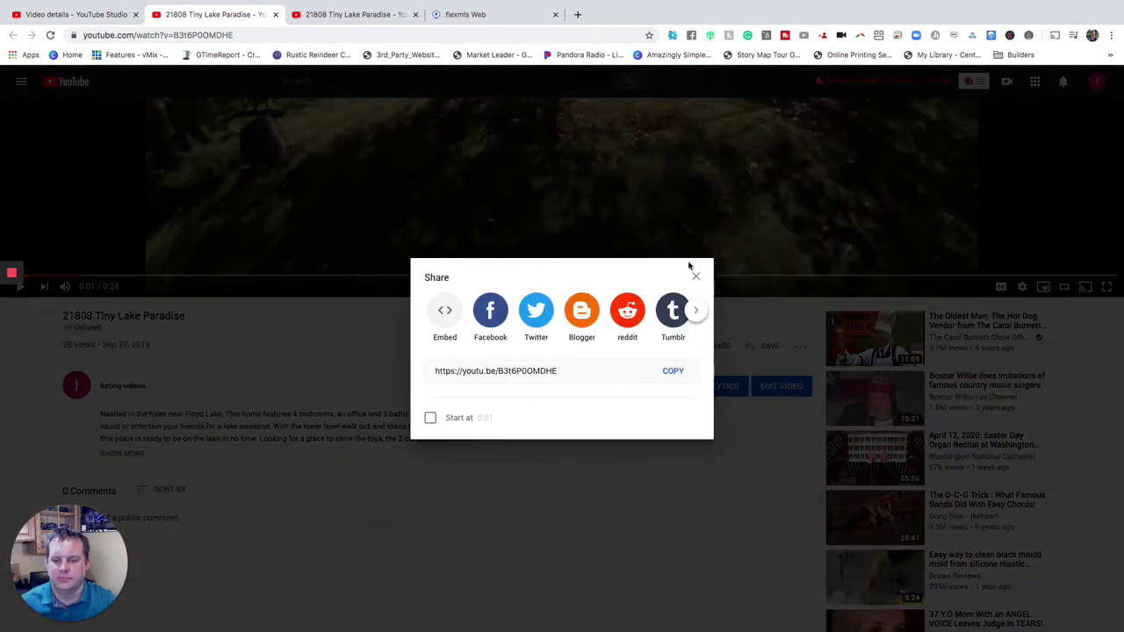
pyautogui.click(446, 311)
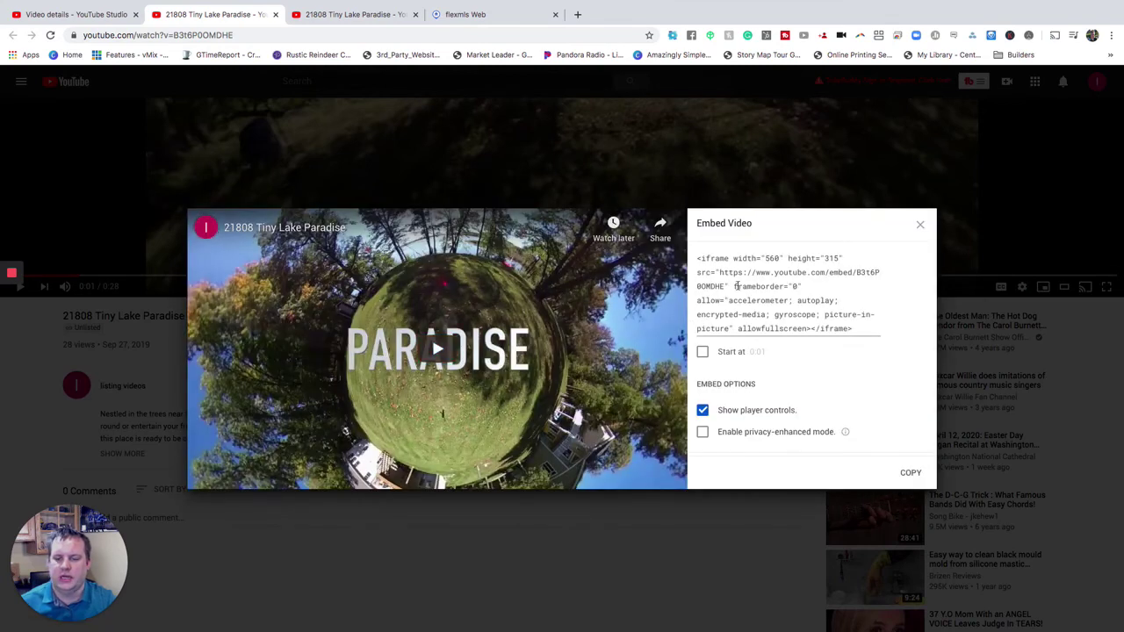
pyautogui.click(737, 286)
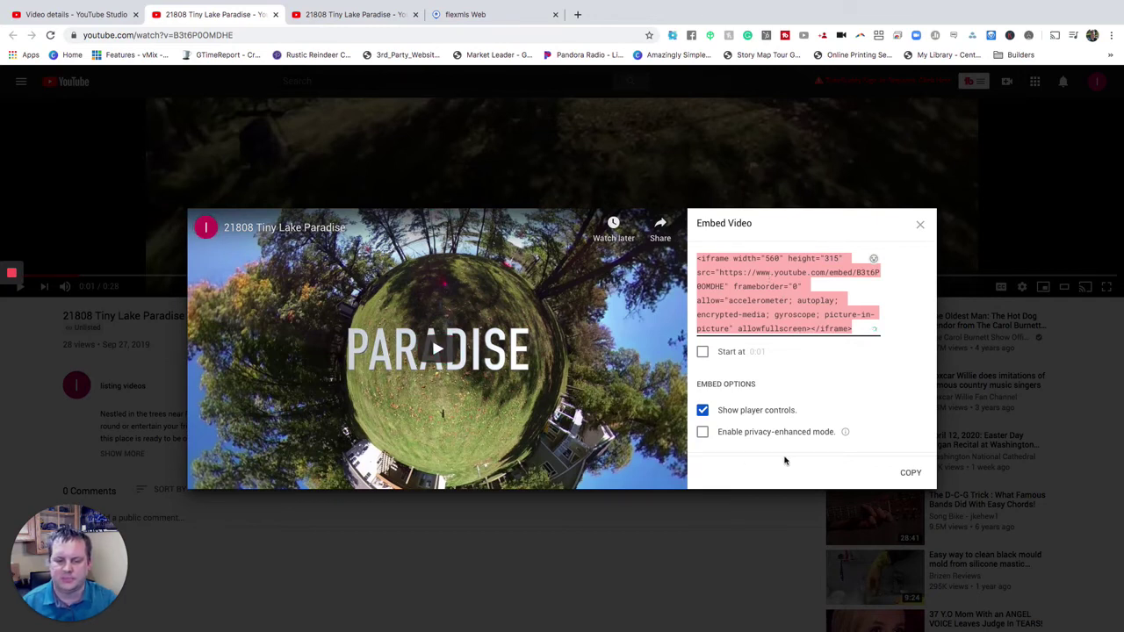
pyautogui.click(910, 472)
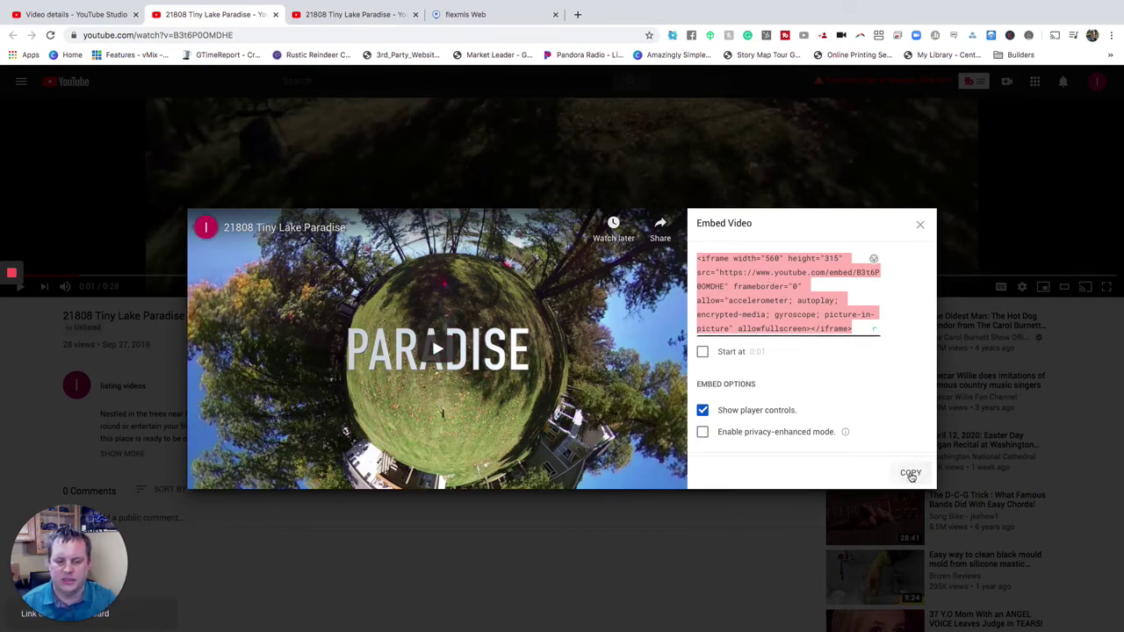
pyautogui.click(921, 226)
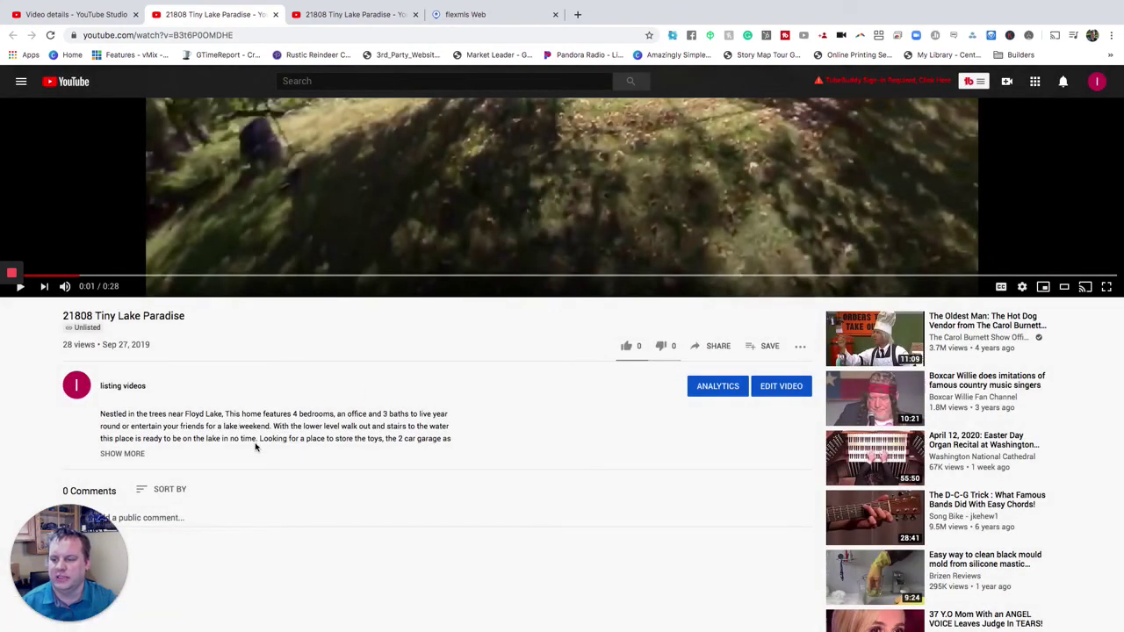
# Step: Expand the video's full description and review the watch page details
pyautogui.scroll(-2, 254, 446)
pyautogui.scroll(-2, 259, 439)
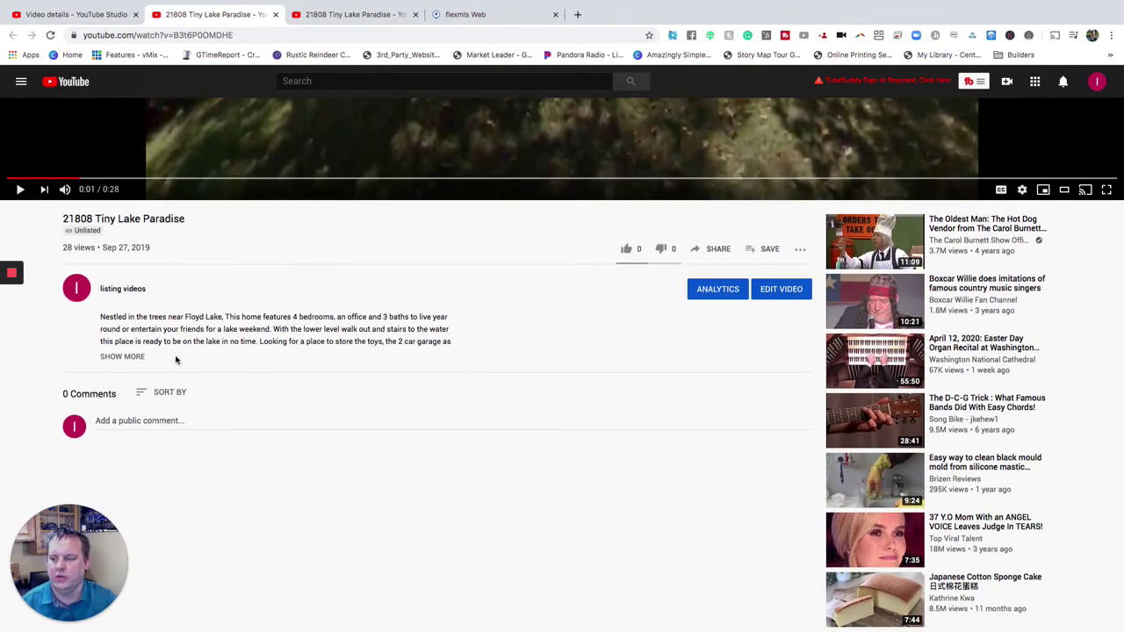
pyautogui.scroll(1, 180, 364)
pyautogui.scroll(-1, 123, 360)
pyautogui.click(115, 359)
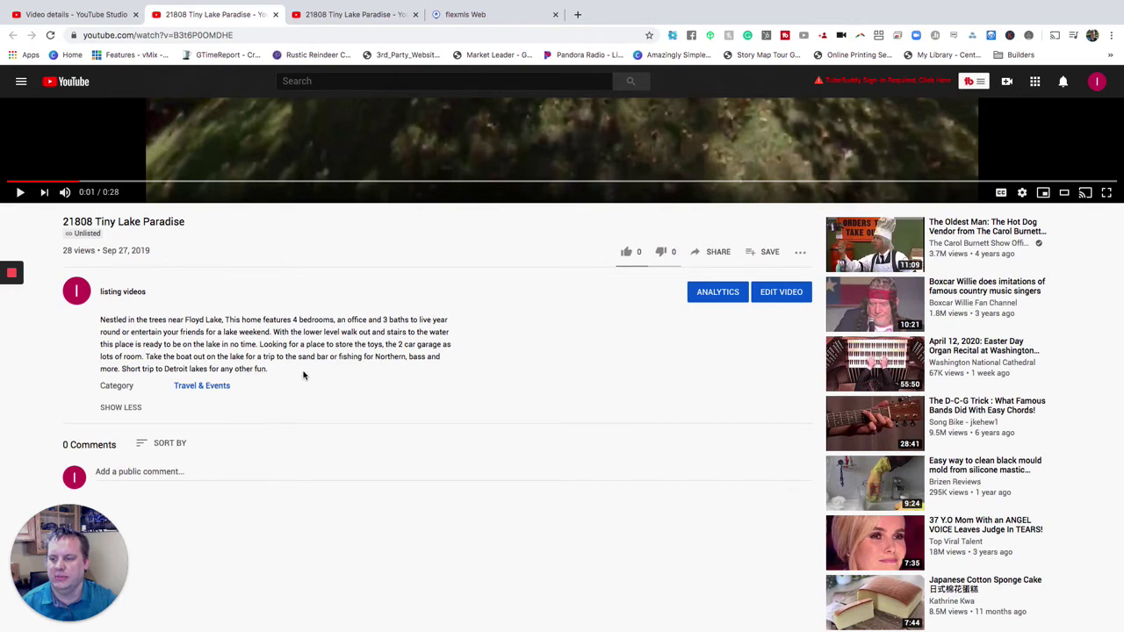
pyautogui.scroll(-1, 304, 374)
pyautogui.scroll(5, 305, 403)
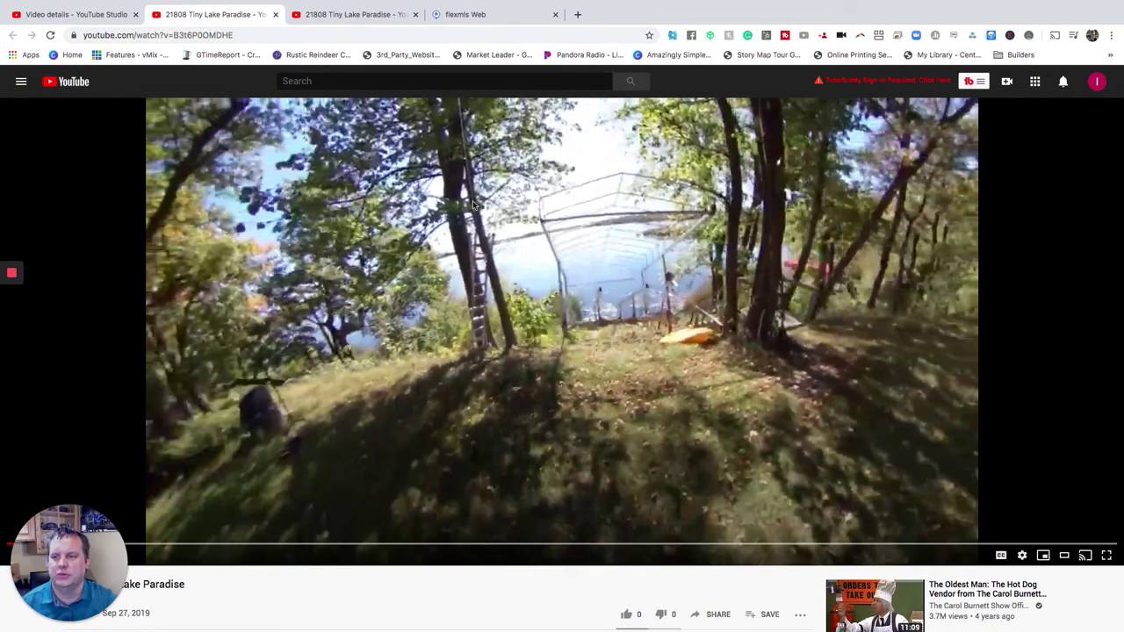
# Step: Add a new video to flexmls listing 19-5804 and paste the YouTube iframe code into its HTML box
pyautogui.click(457, 14)
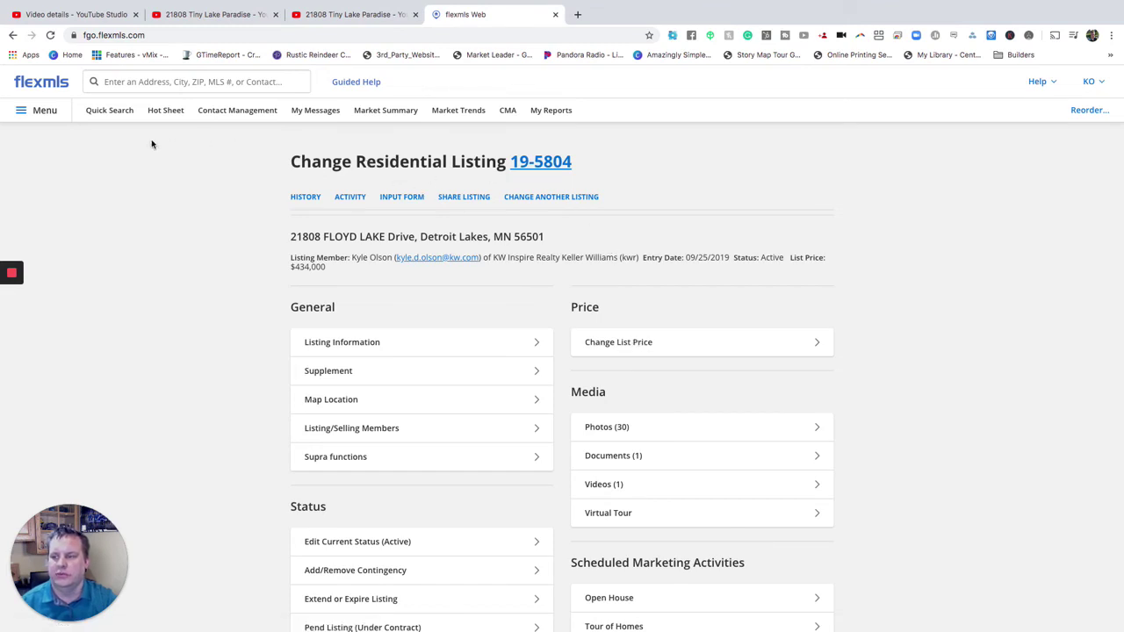
pyautogui.click(51, 114)
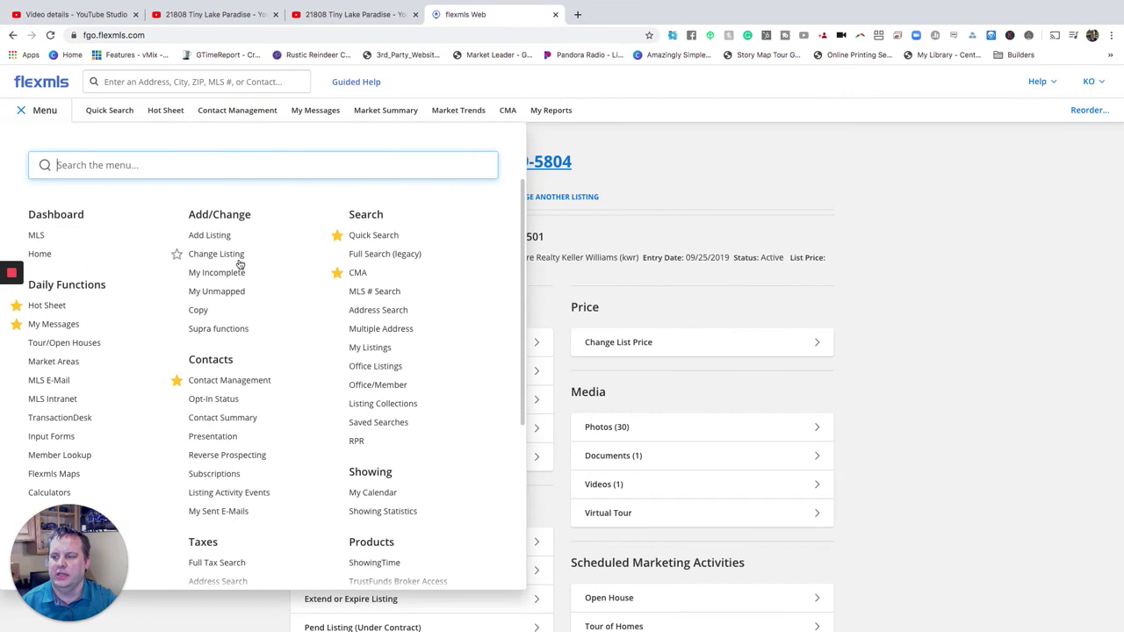
pyautogui.click(716, 281)
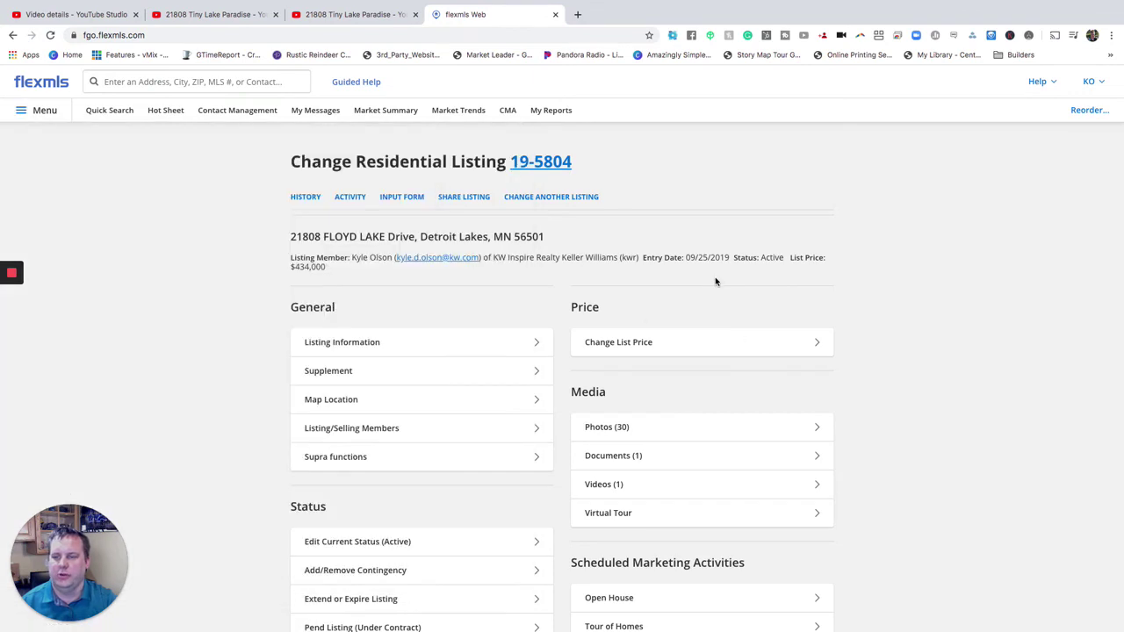
pyautogui.scroll(-2, 695, 279)
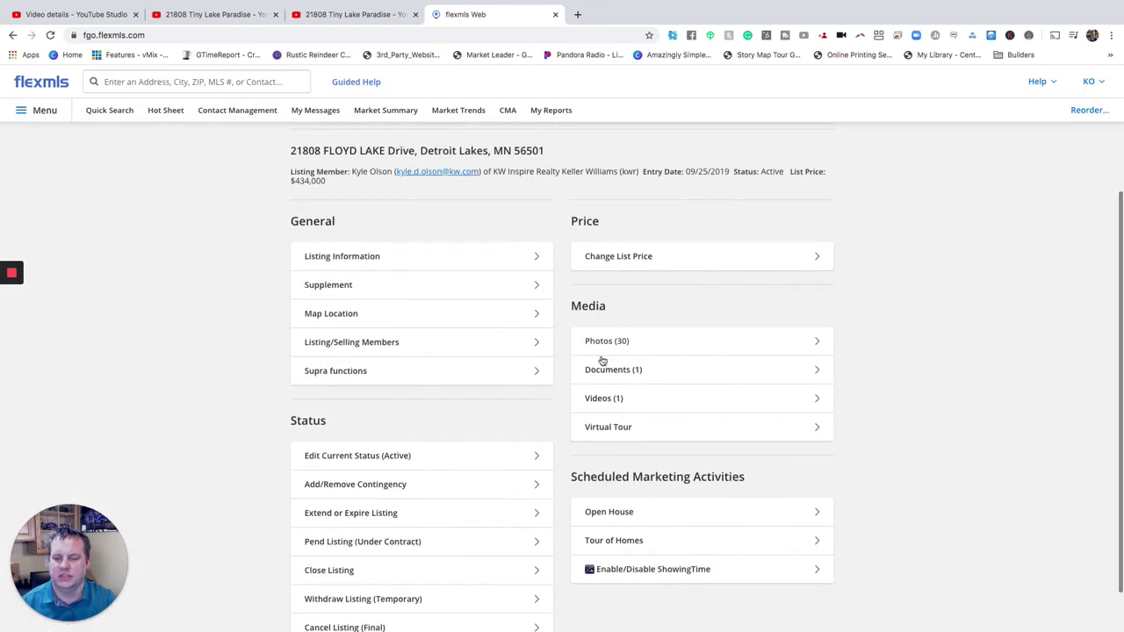
pyautogui.click(652, 402)
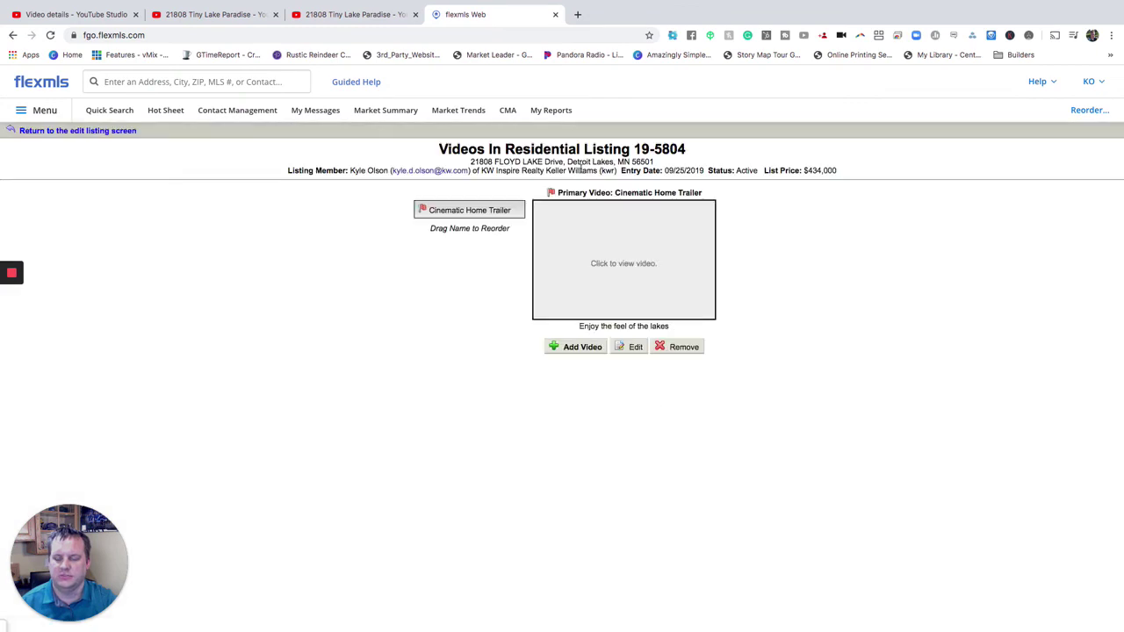
pyautogui.click(580, 348)
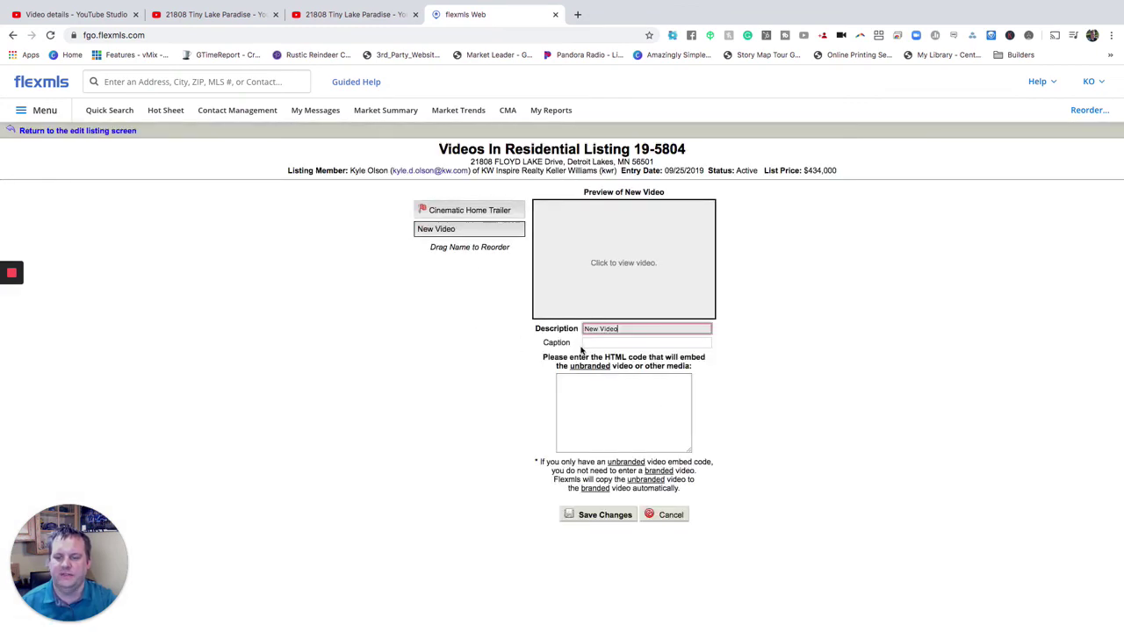
pyautogui.click(594, 379)
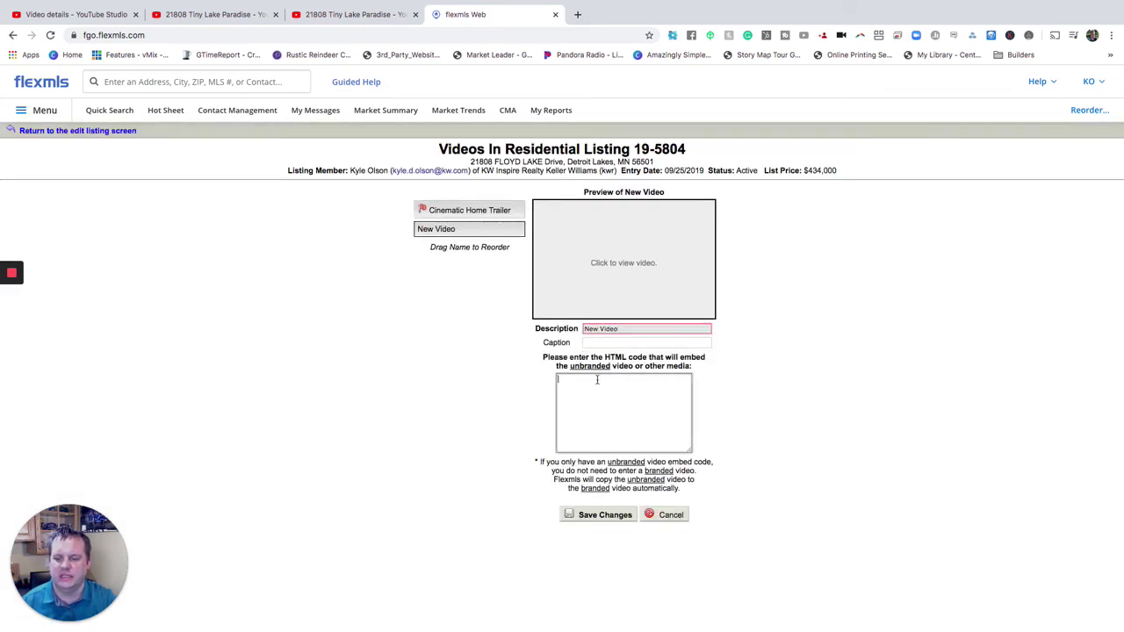
pyautogui.press('super+v')
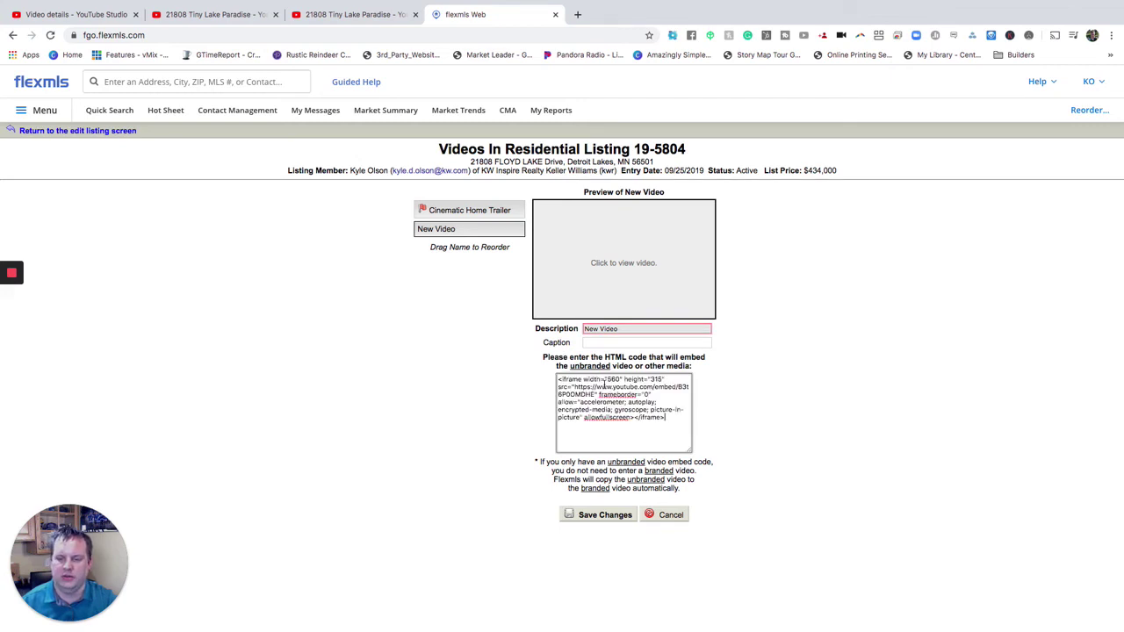